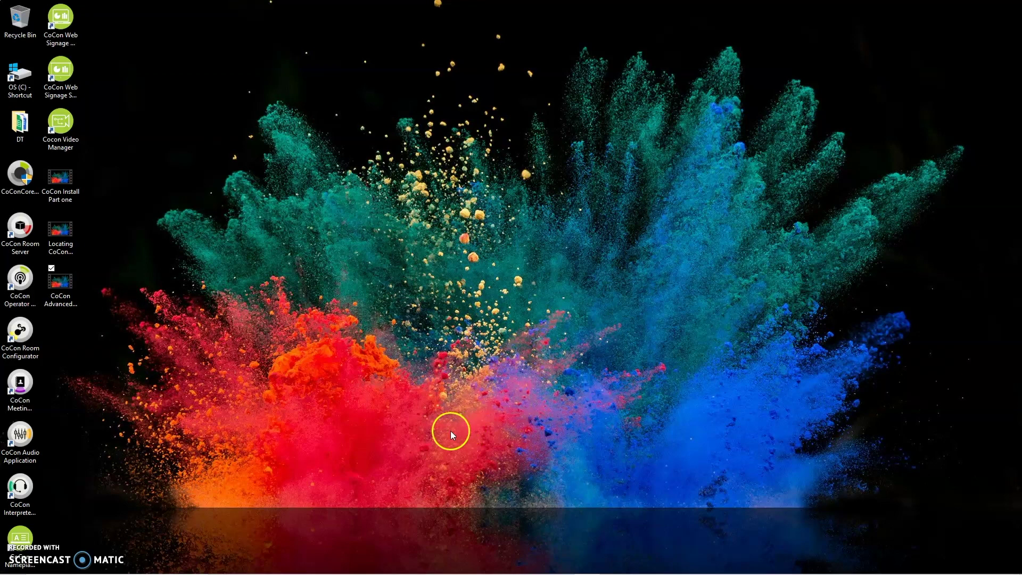
Step: Go from Windows Settings' Ethernet page to the Network Connections adapter list
mouse_move(16, 572)
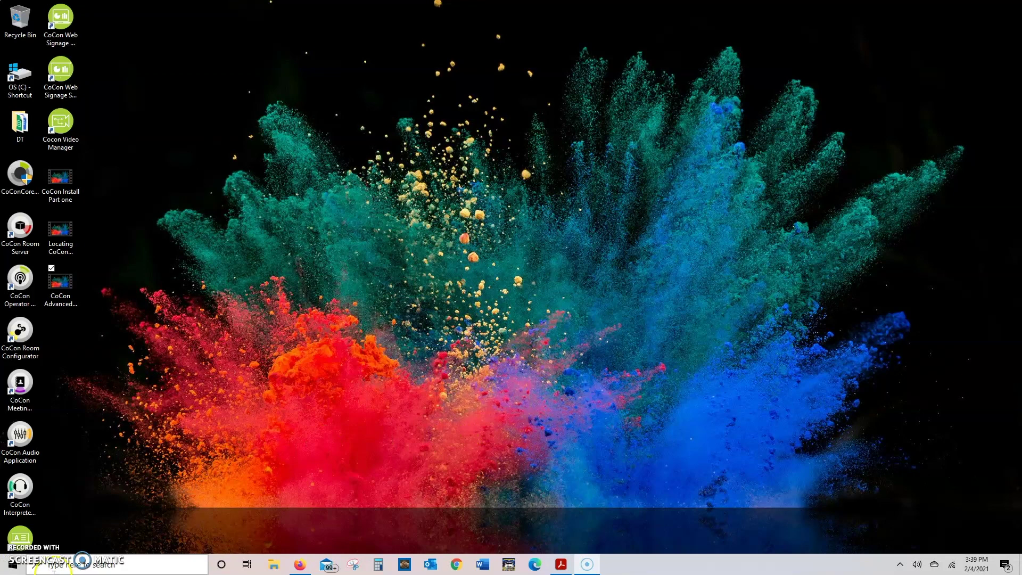
left_click(13, 566)
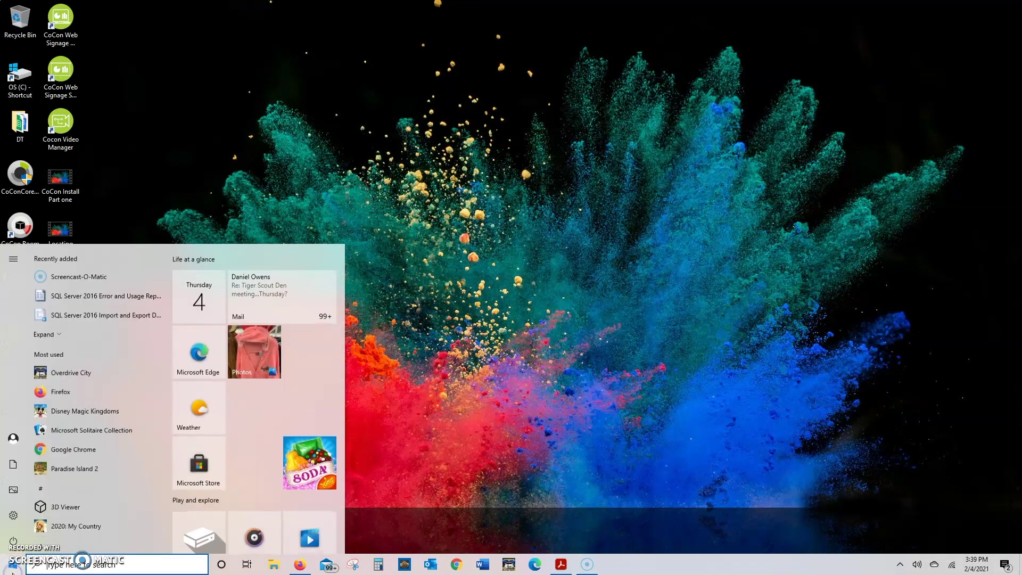
left_click(13, 517)
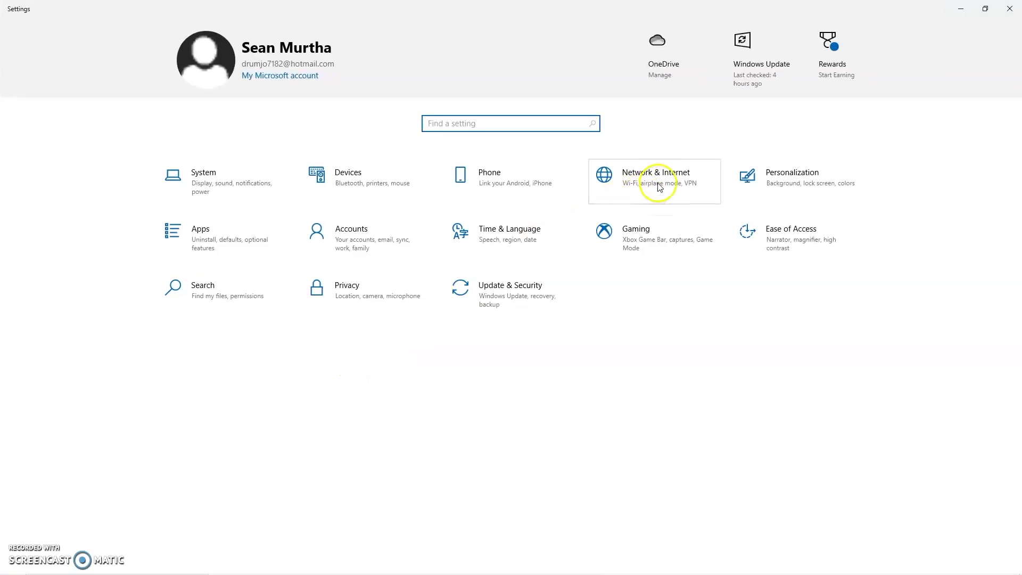
left_click(660, 185)
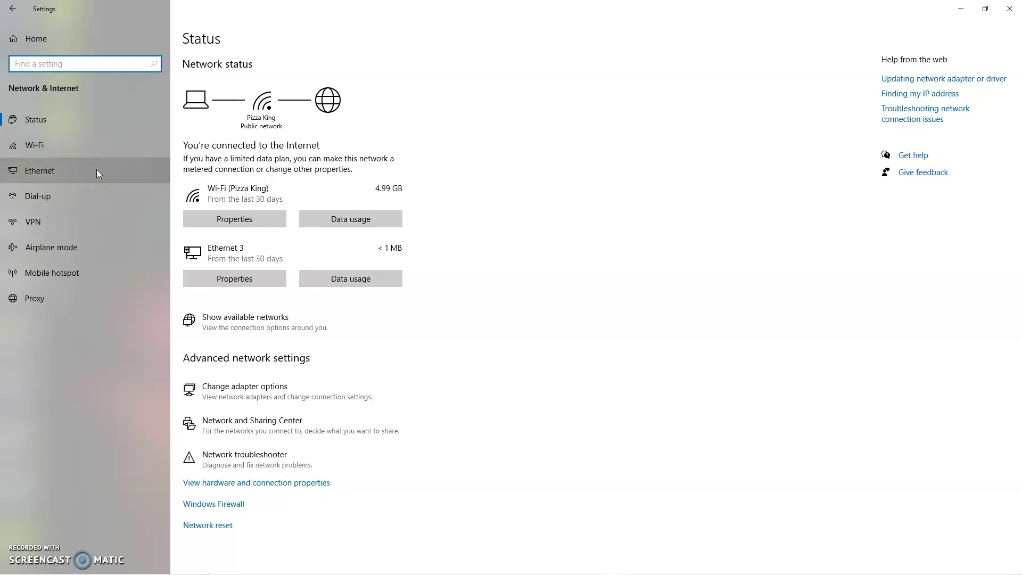
left_click(97, 172)
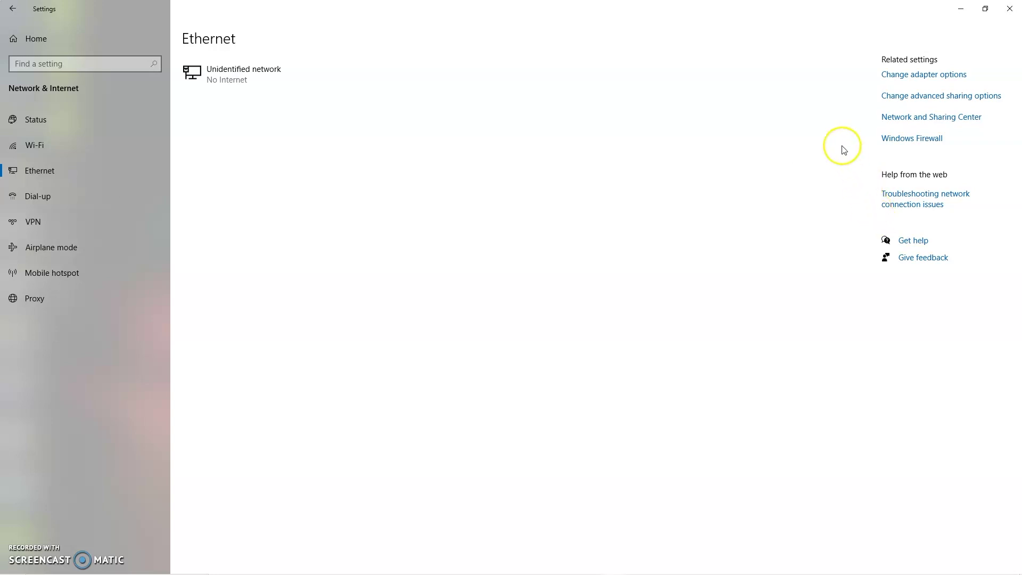
left_click(898, 81)
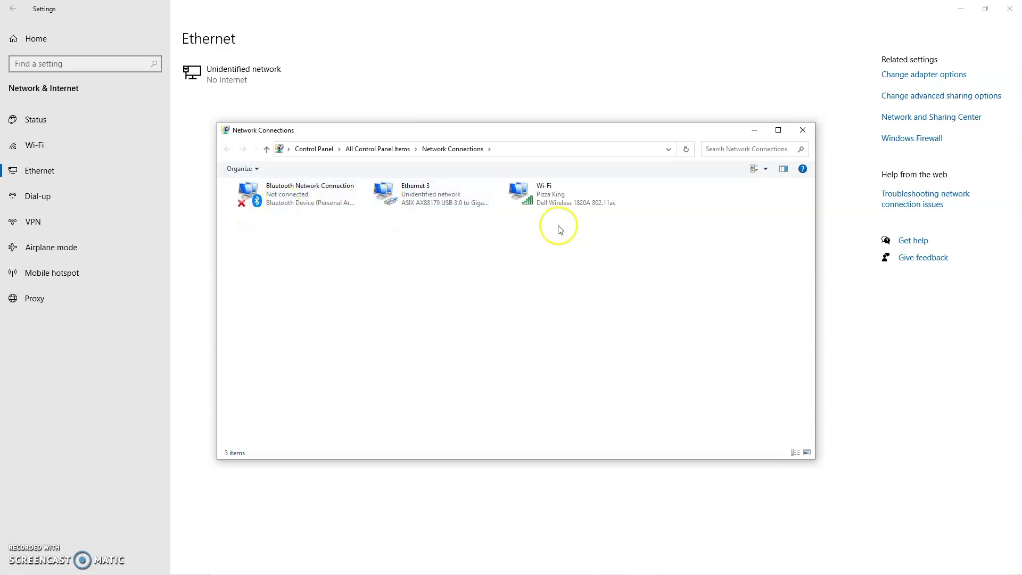
Step: Open the Ethernet 3 adapter's properties and select Internet Protocol Version 4 (TCP/IPv4)
left_click(437, 196)
double_click(436, 195)
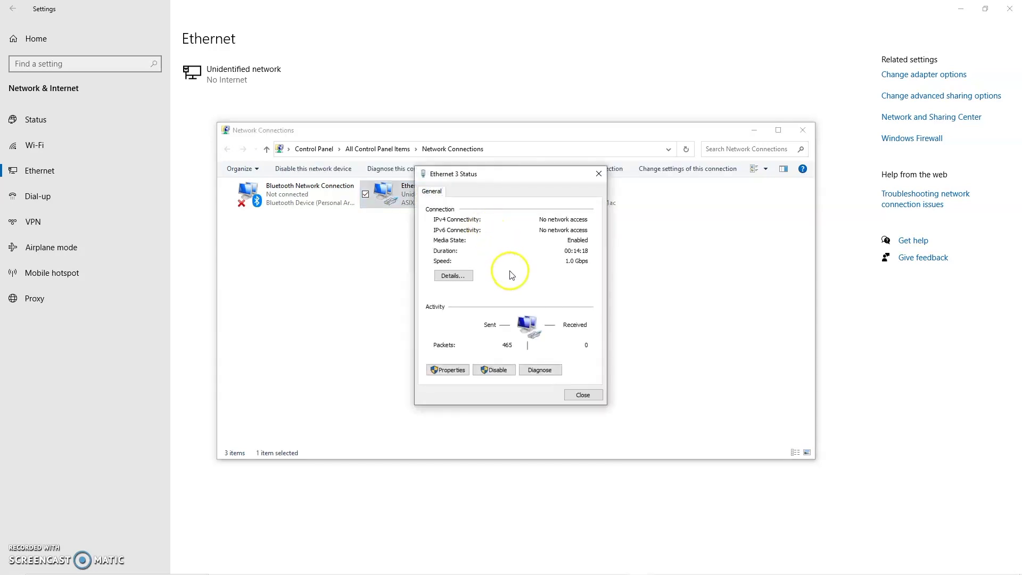
left_click(448, 371)
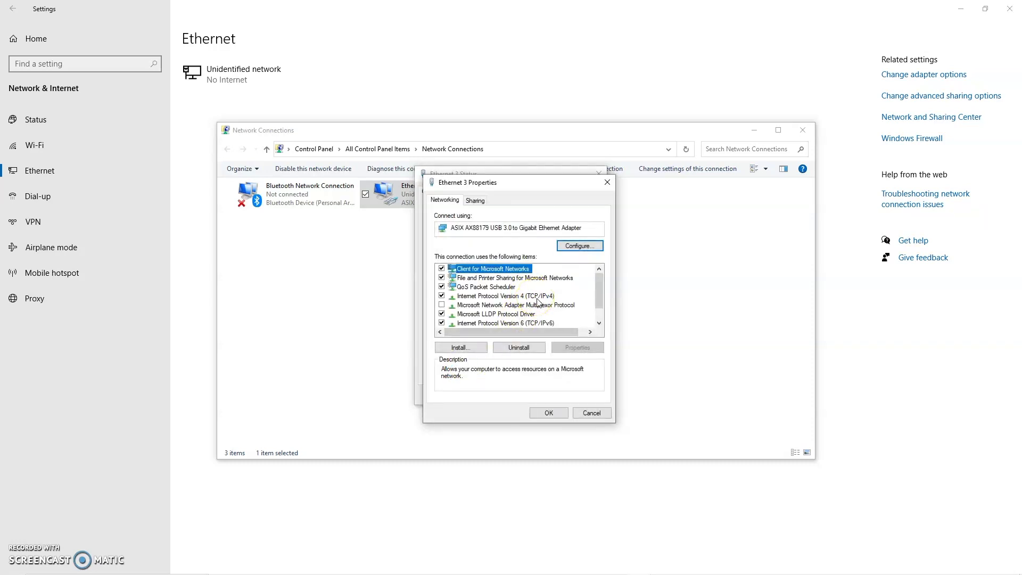
left_click(537, 299)
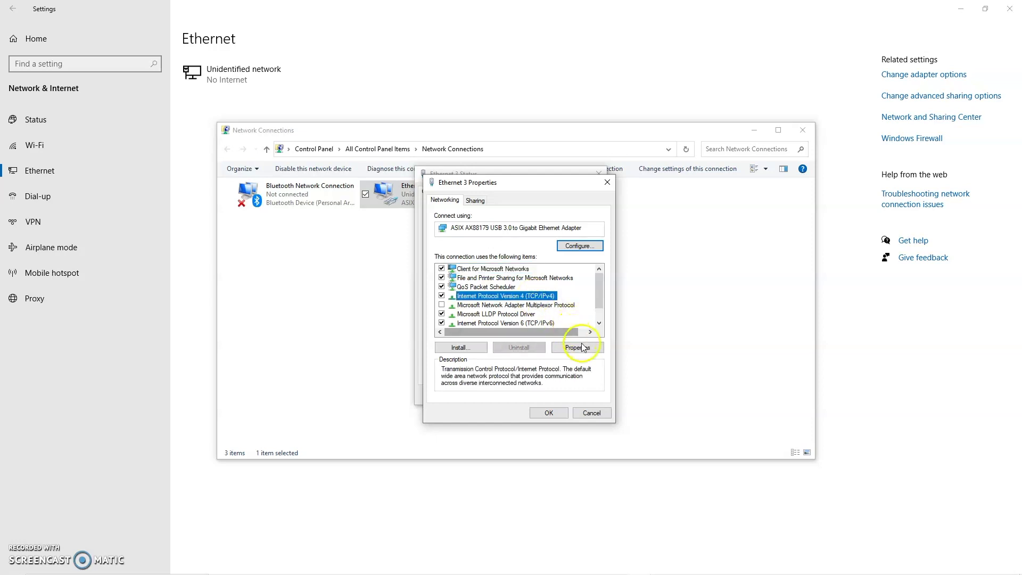
Step: Open the TCP/IPv4 properties and choose 'Use the following IP address'
left_click(582, 348)
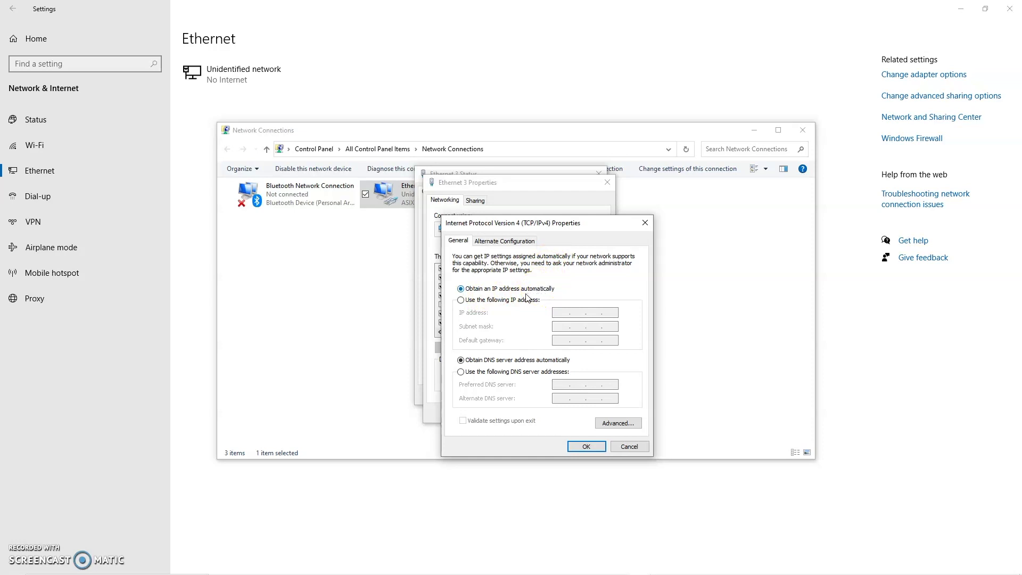
left_click(471, 305)
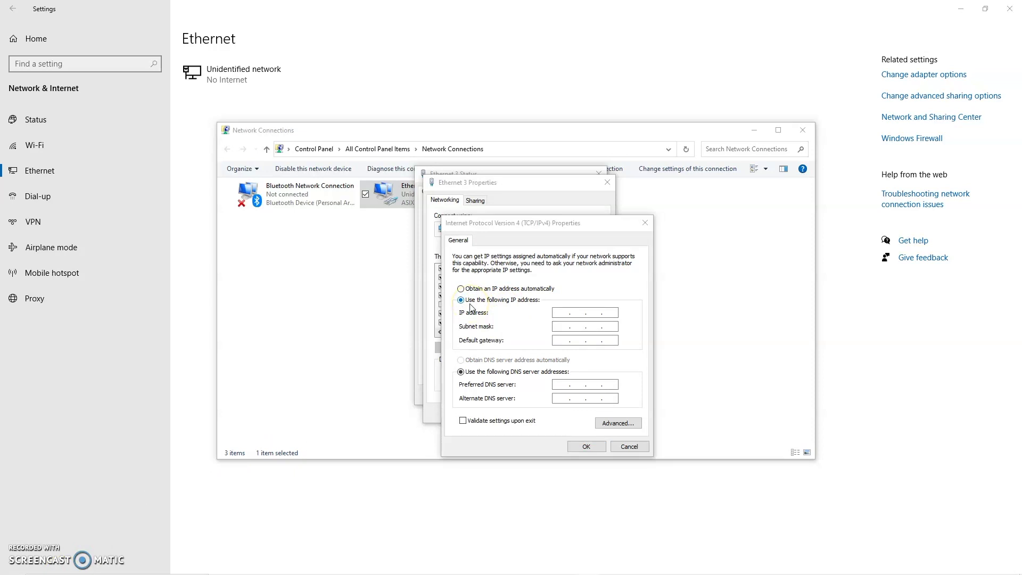
Step: Enter IP 192.168.0.88 with subnet mask 255.255.255.0 and save the IPv4 settings
left_click(565, 312)
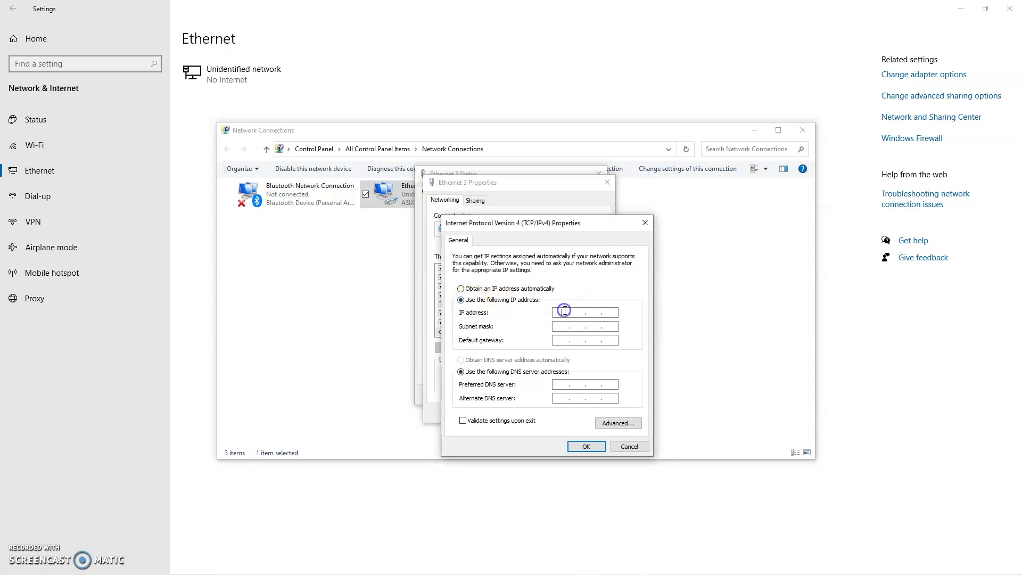
type("192 . 168 .  .")
left_click(594, 314)
left_click(597, 315)
type("0 .")
left_click(611, 314)
type("88")
left_click(613, 327)
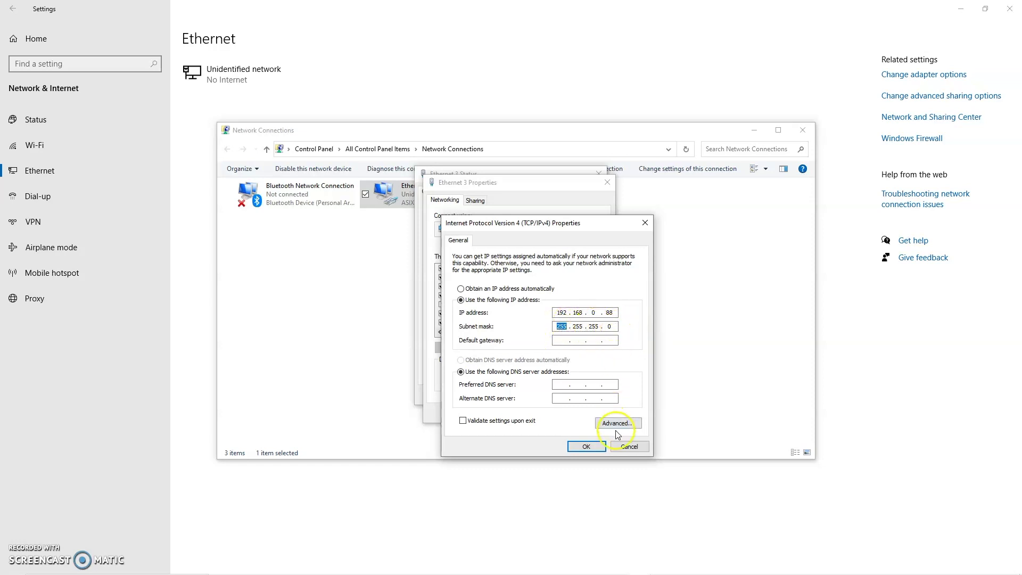
left_click(600, 450)
Step: Save the adapter properties and close the status, Network Connections and Settings windows
left_click(554, 415)
left_click(589, 393)
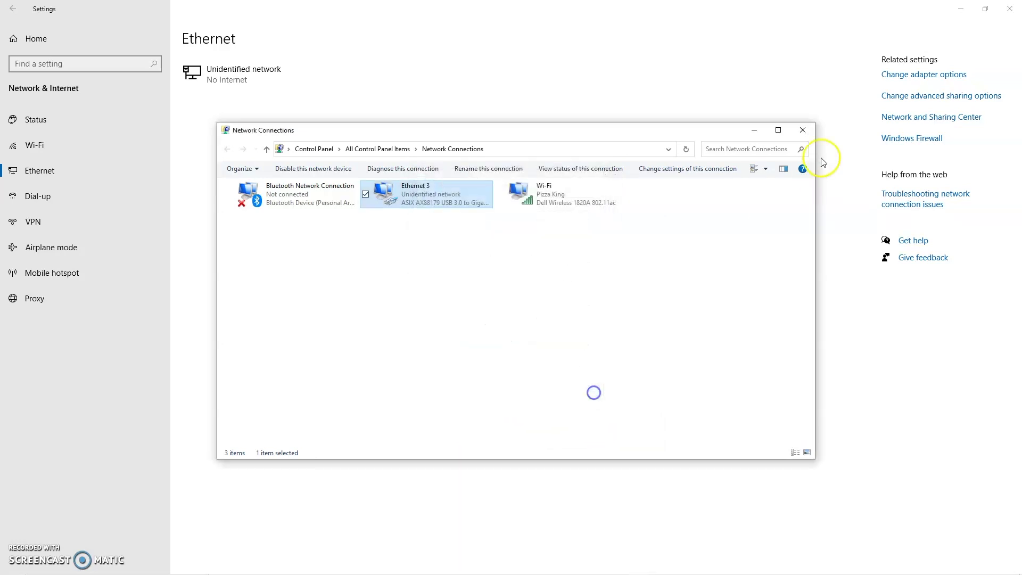
left_click(802, 130)
left_click(1010, 8)
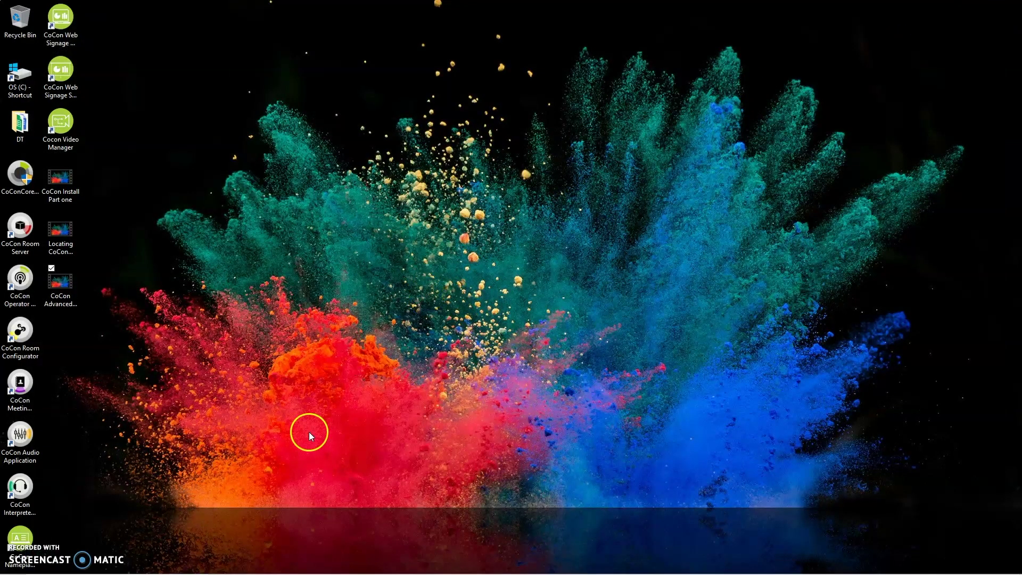
Step: Ping 192.168.0.101 from Command Prompt, getting four replies with 0% loss
mouse_move(162, 571)
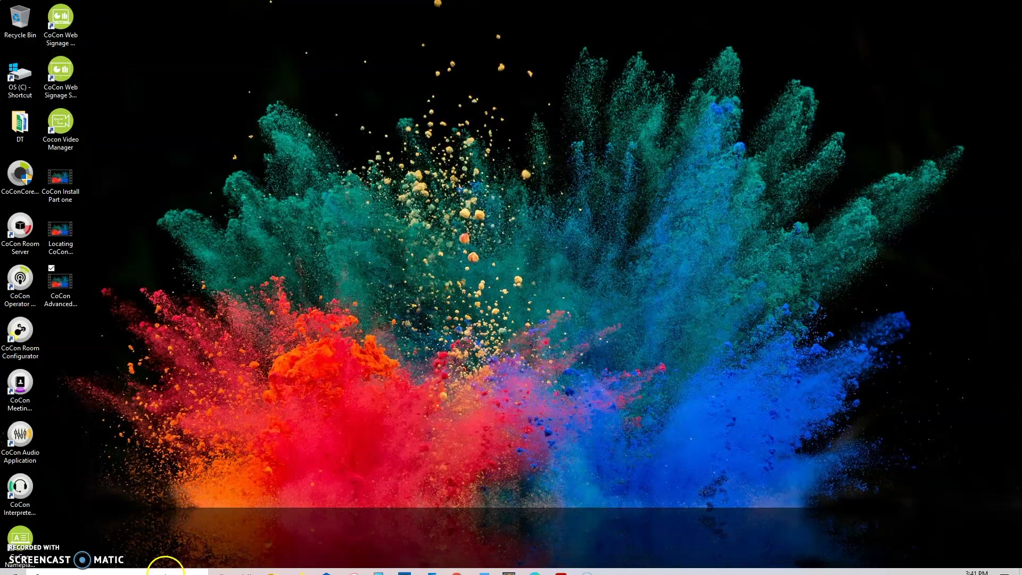
left_click(134, 569)
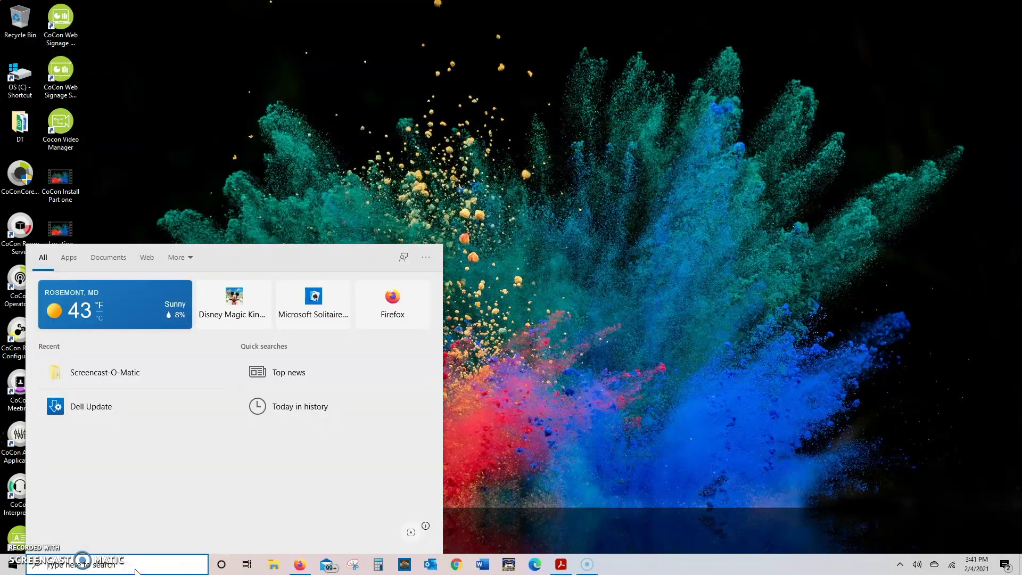
type("cmd")
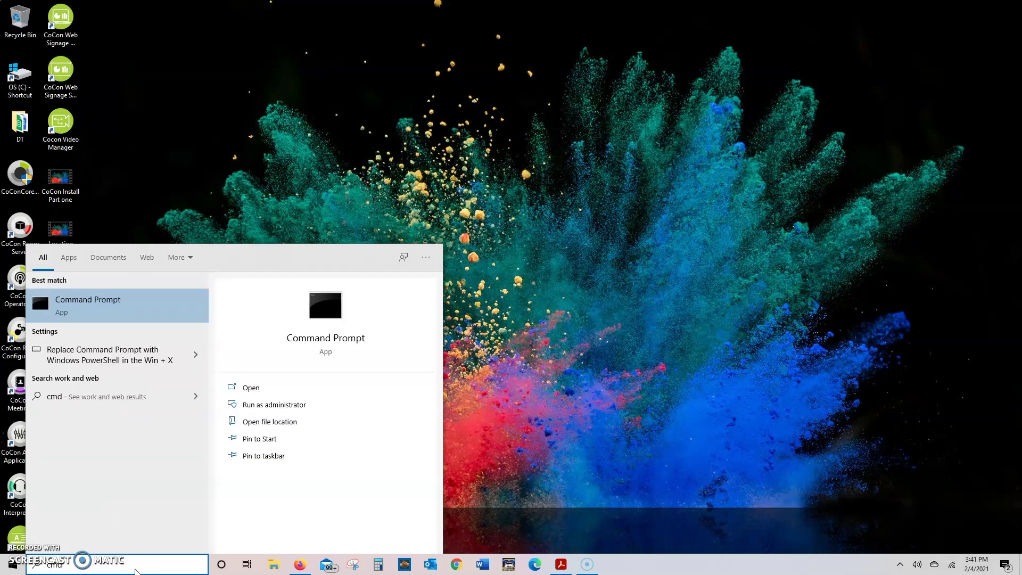
key("Return")
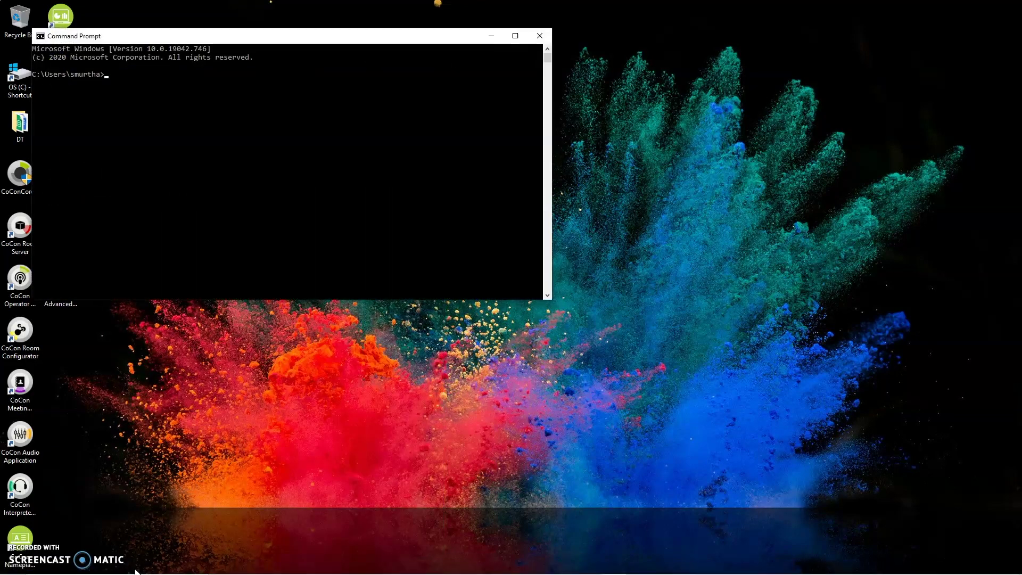
type("ping 192.168")
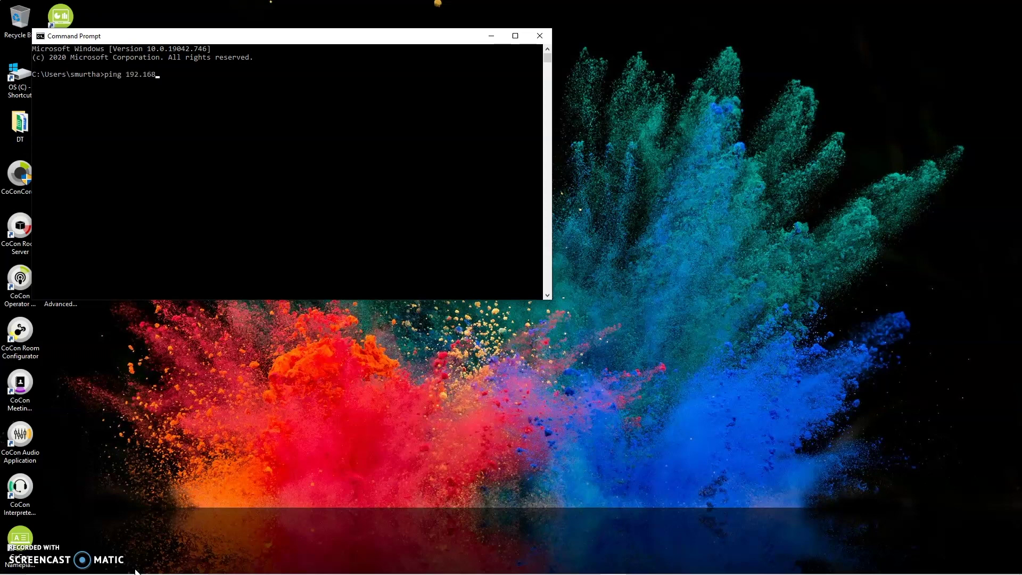
type(".0.101")
key("Return")
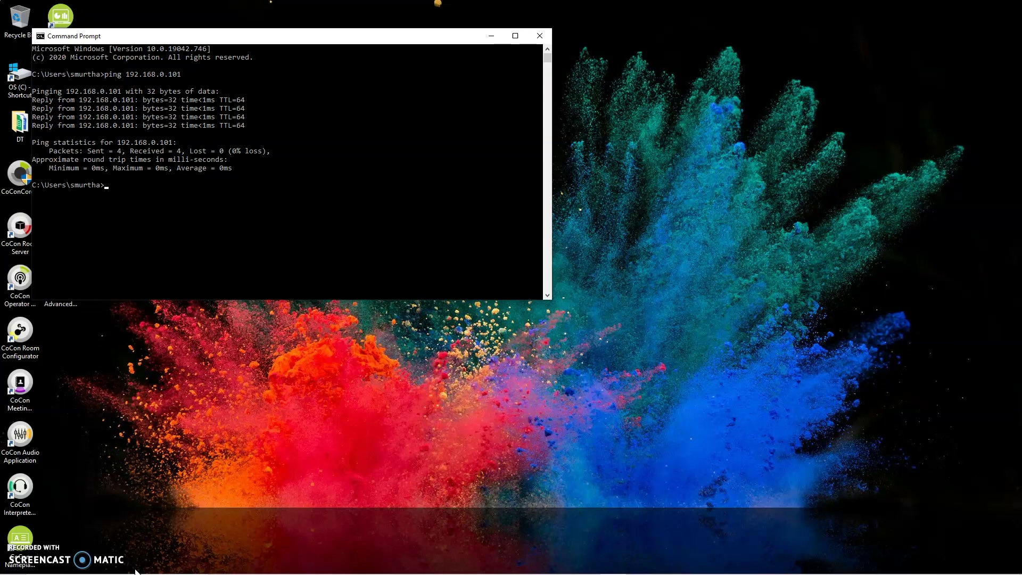
Step: Ping 192.168.0.22, which goes unanswered, then close Command Prompt
type("192.168.0.22")
key("Return")
type("ping 192.")
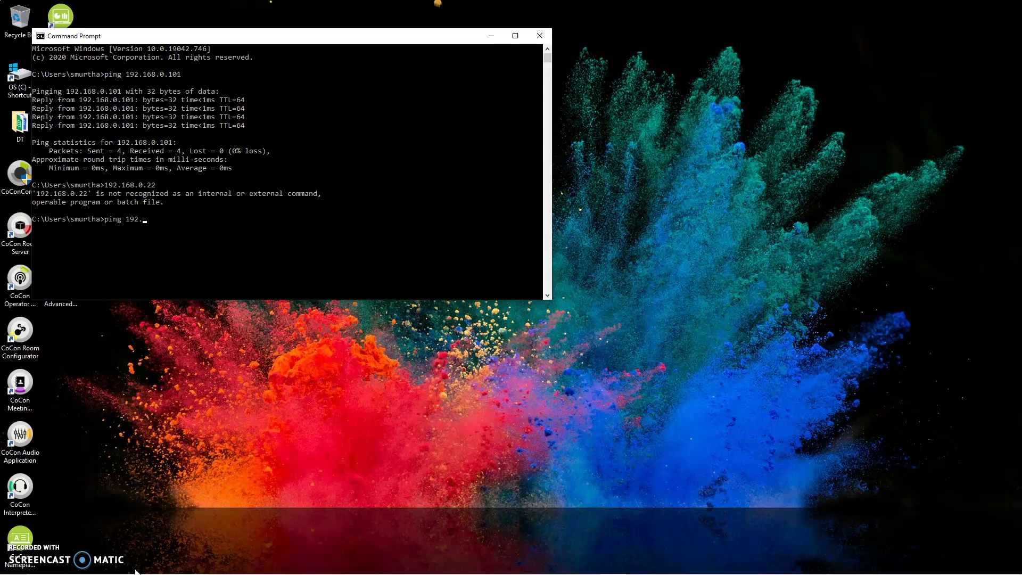
type("168.0.22")
key("Return")
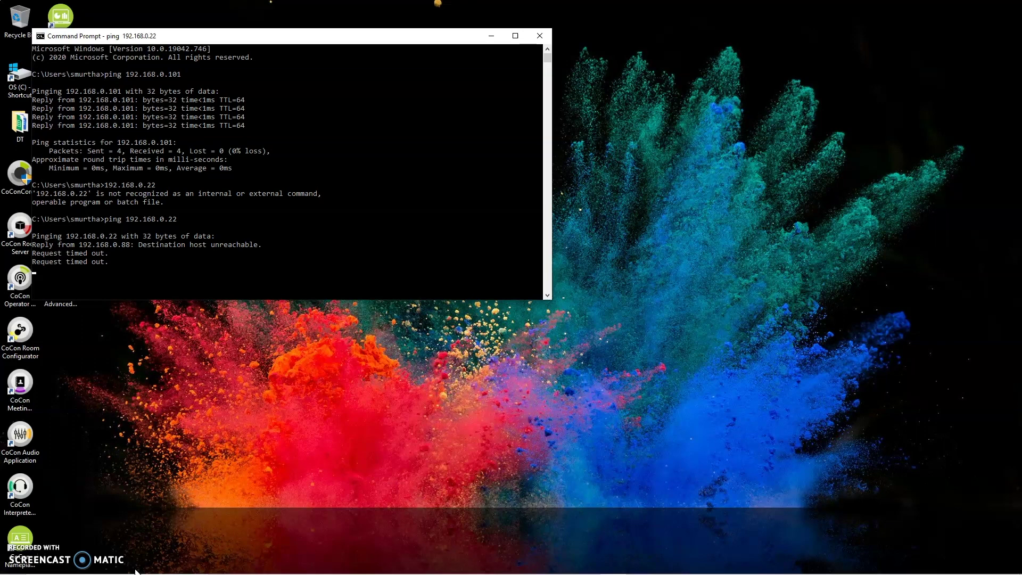
left_click(539, 36)
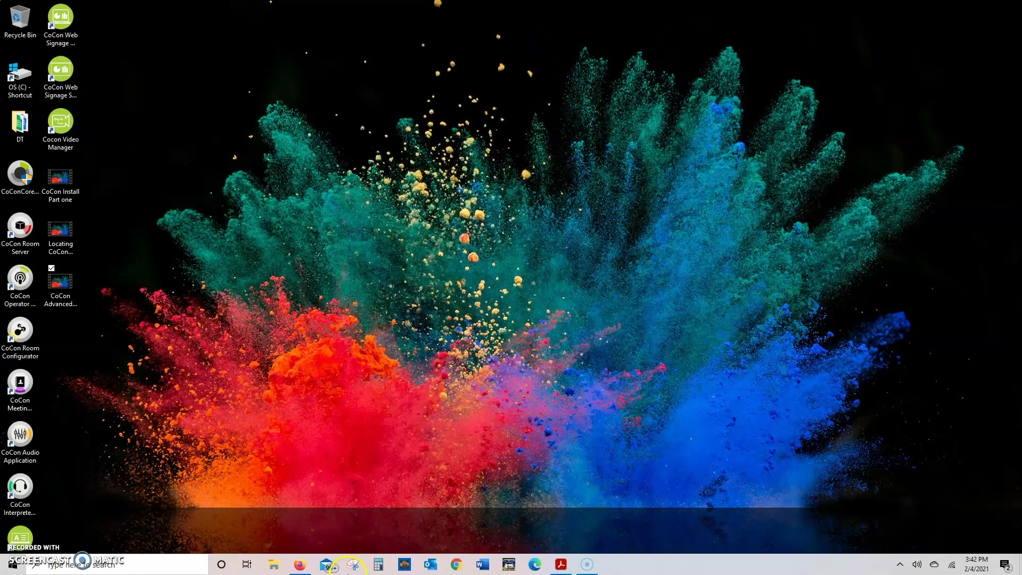
Step: Load the Televic Plixus Home page at 192.168.0.101 in Chrome
left_click(456, 565)
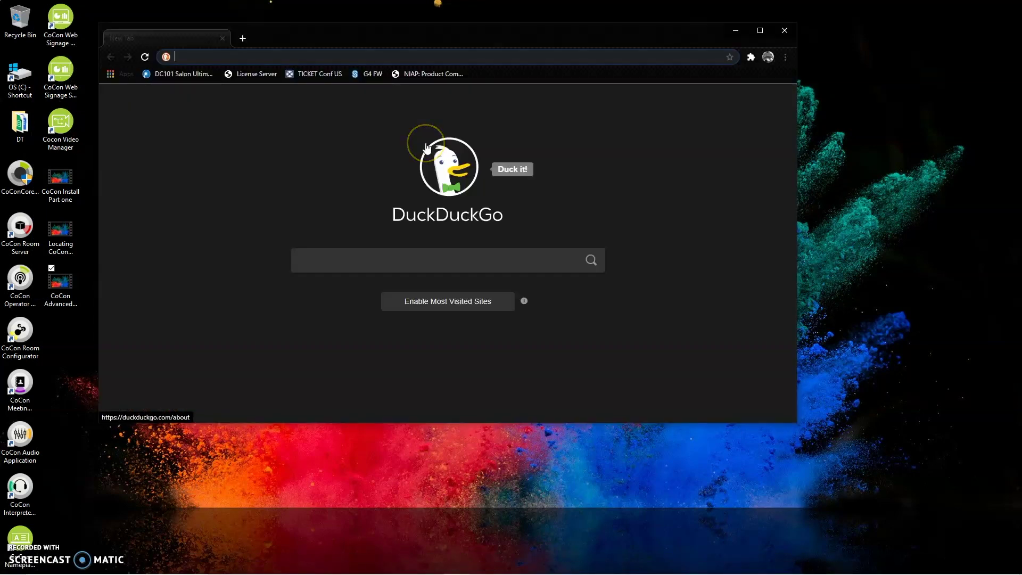
type("192.168")
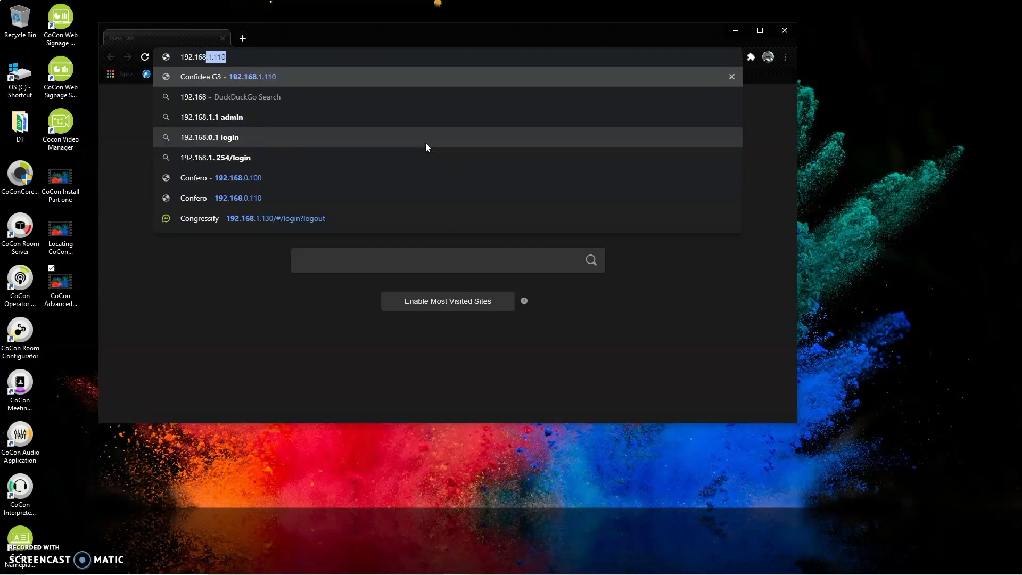
type(".0.101")
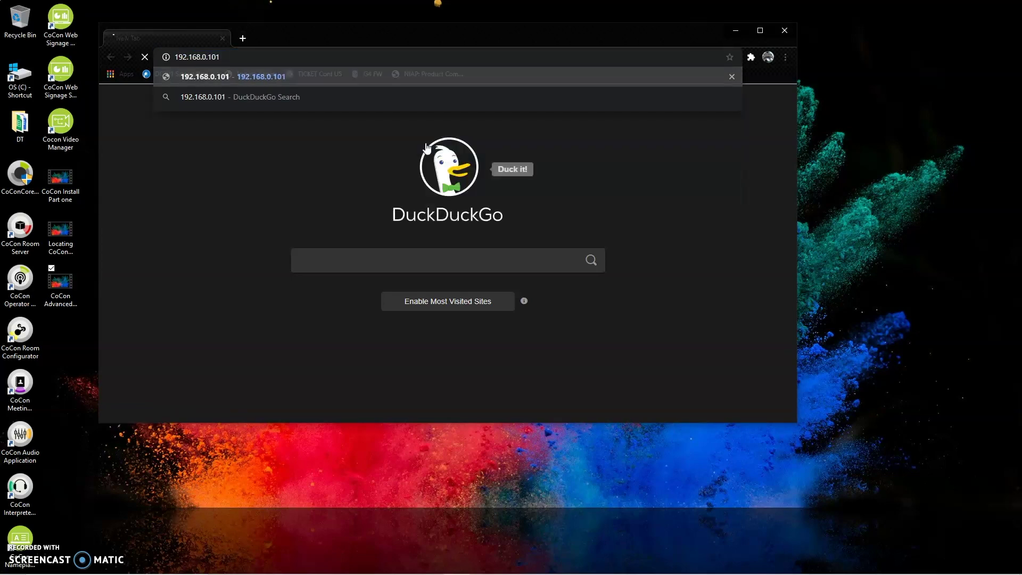
key("Return")
left_click(409, 154)
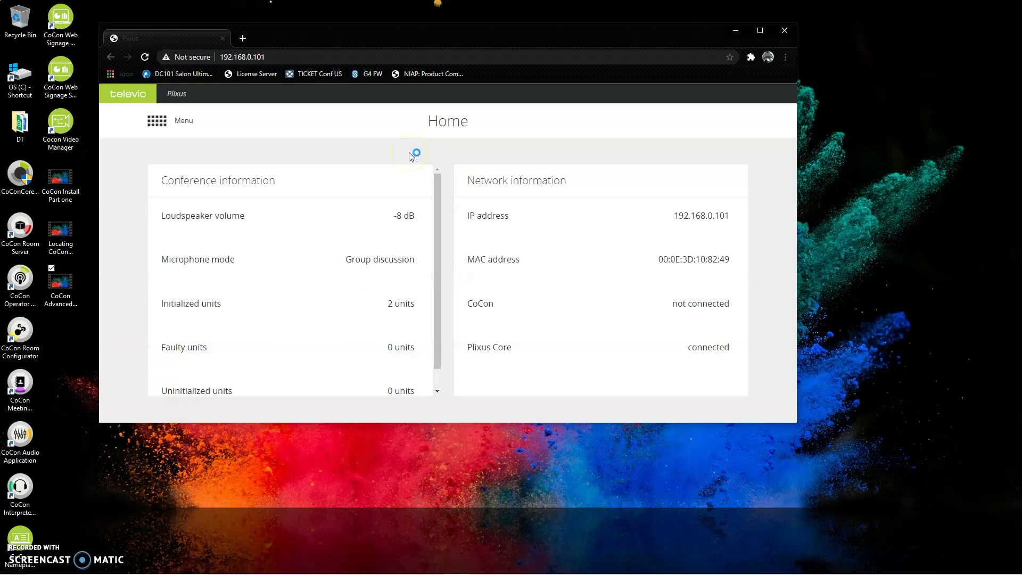